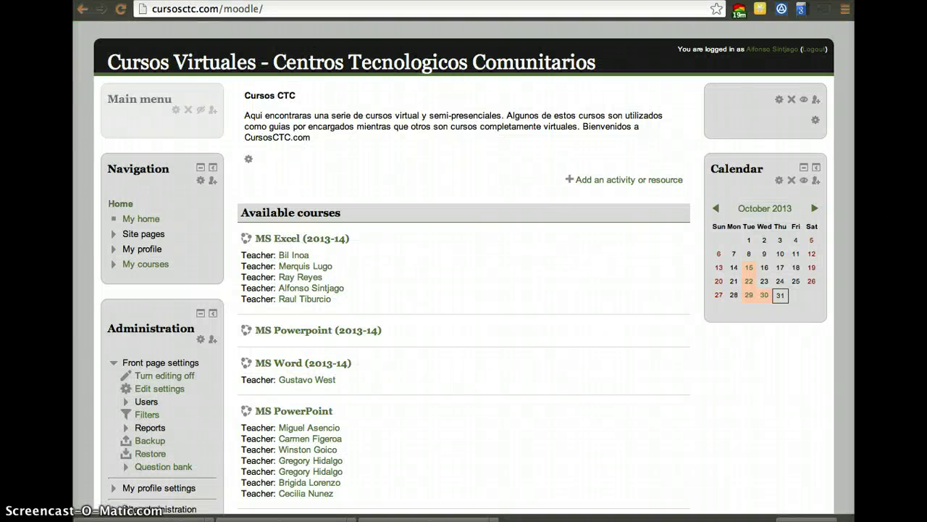
- Bring the Moodle-Oct31-CTC.csv Excel window to the front from the Dock's window list
{"action": "right_click", "coordinate": [299, 519]}
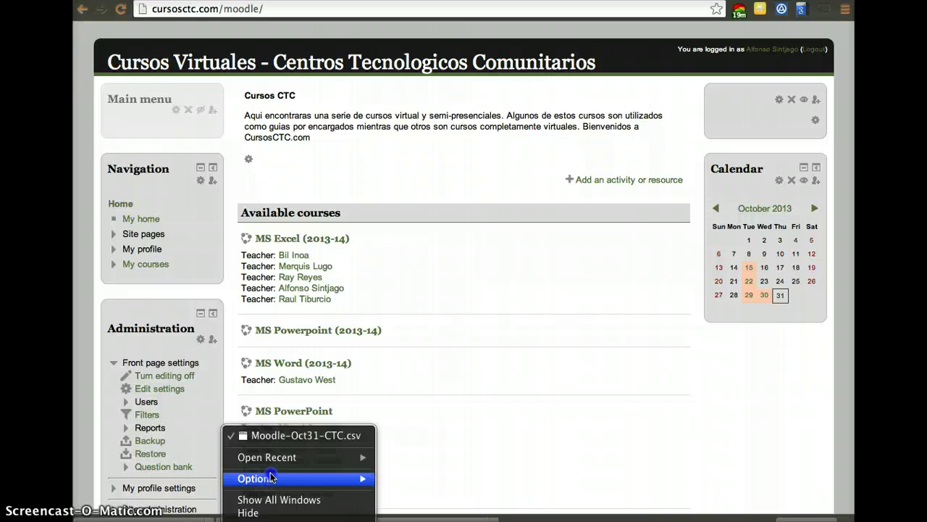
{"action": "left_click", "coordinate": [276, 436]}
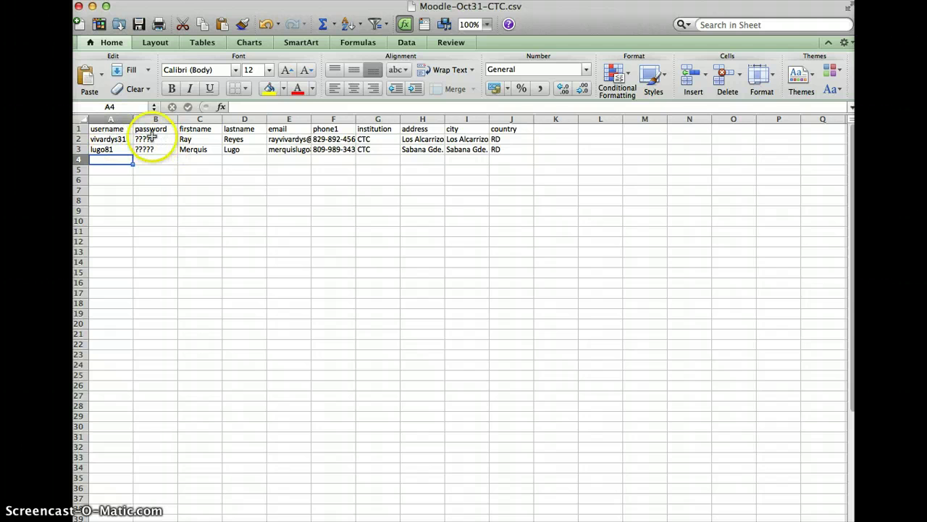
- Give both users the same password in cells B2 and B3
{"action": "left_click", "coordinate": [151, 137]}
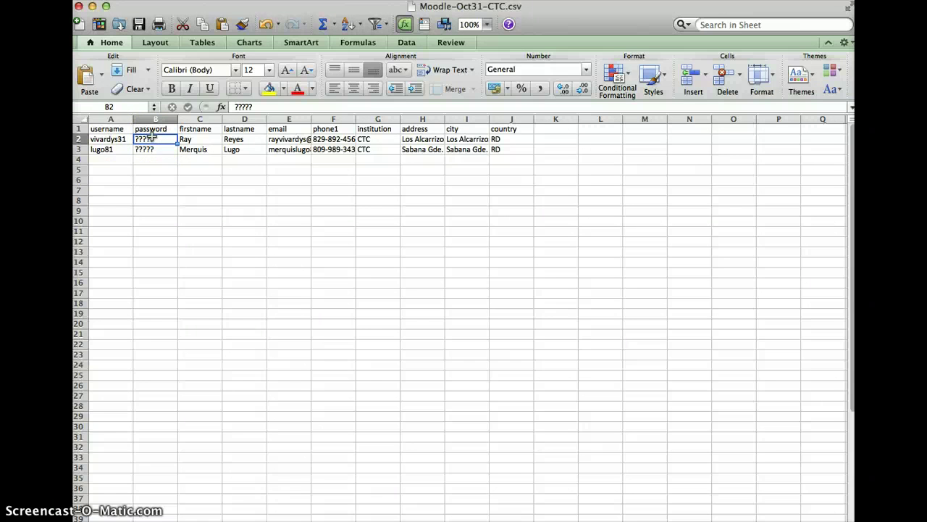
{"action": "type", "text": "1234567"}
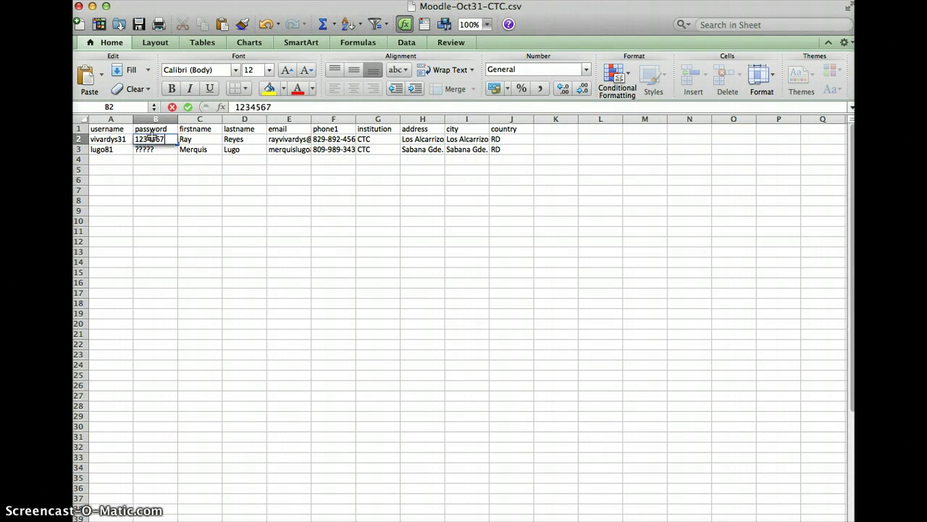
{"action": "type", "text": "8"}
{"action": "left_click", "coordinate": [148, 149]}
{"action": "type", "text": "1"}
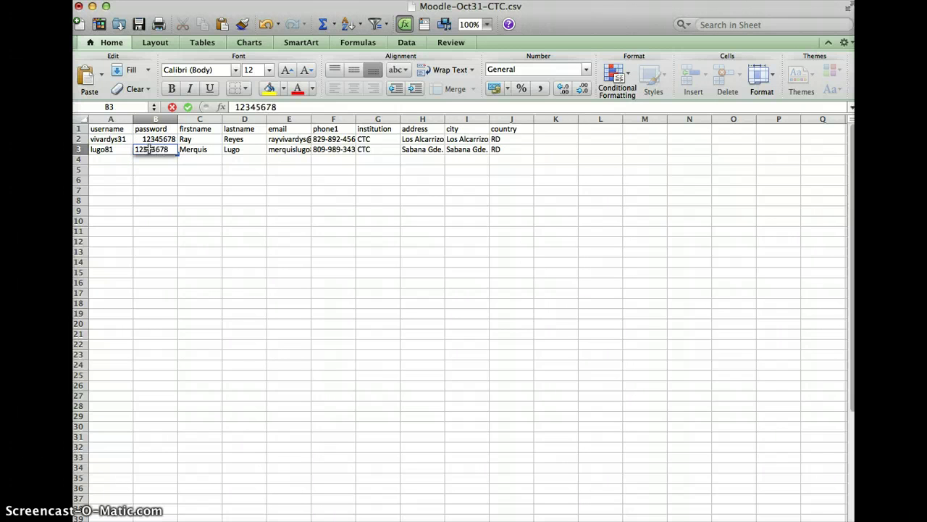
{"action": "type", "text": "2345678"}
- Enter temporary usernames test1 and test2 in A2 and A3, then check both e-mail cells
{"action": "left_click", "coordinate": [121, 138]}
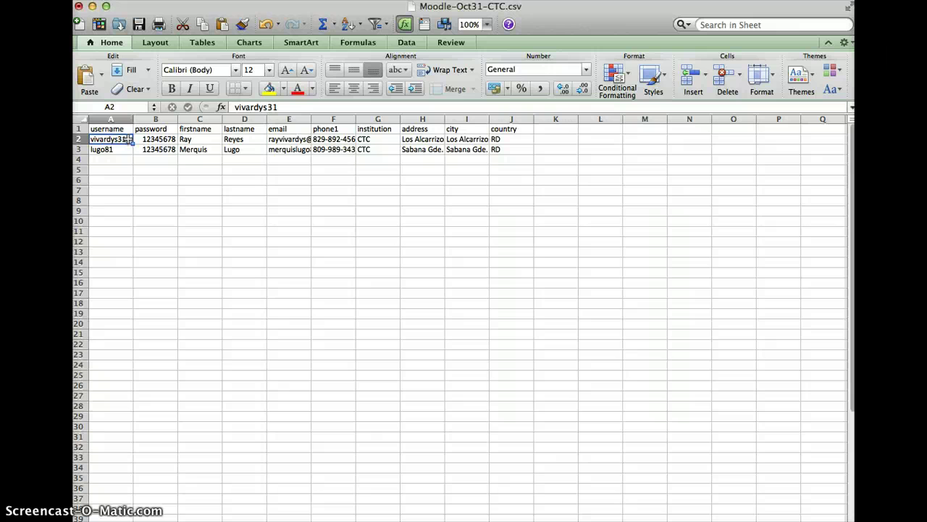
{"action": "type", "text": "test1"}
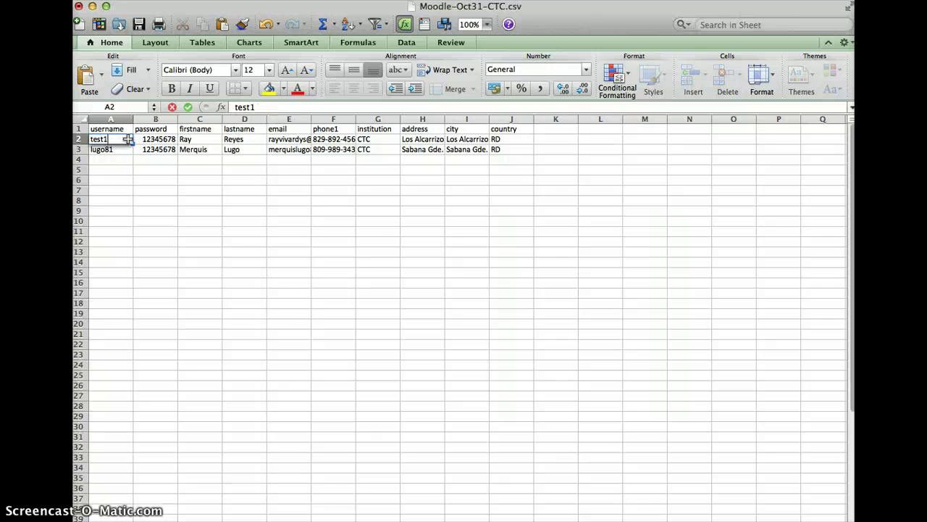
{"action": "left_click", "coordinate": [119, 149]}
{"action": "type", "text": "test"}
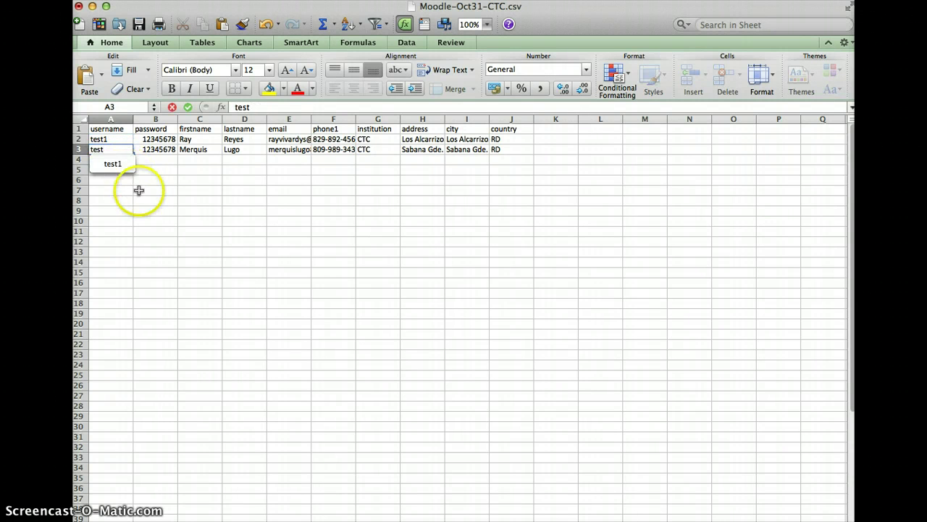
{"action": "type", "text": "2"}
{"action": "left_click", "coordinate": [138, 199]}
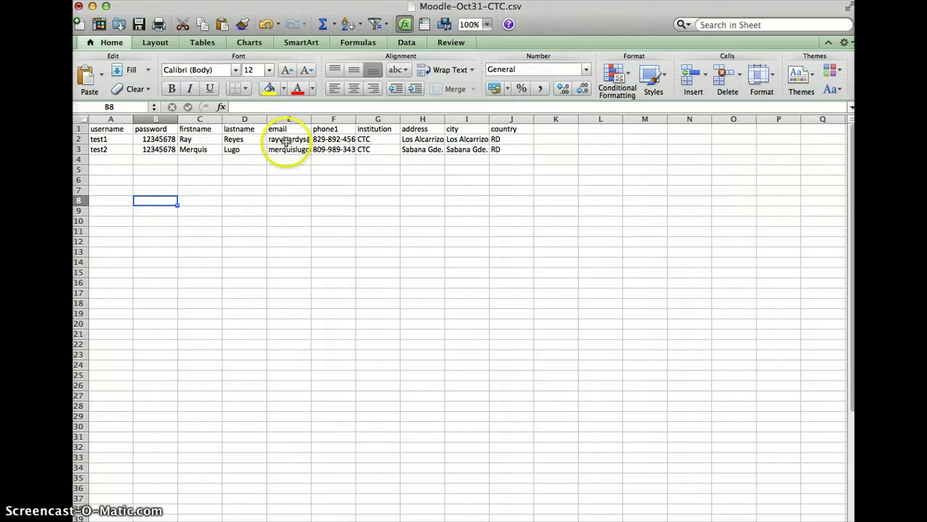
{"action": "left_click", "coordinate": [282, 149]}
{"action": "left_click", "coordinate": [279, 137]}
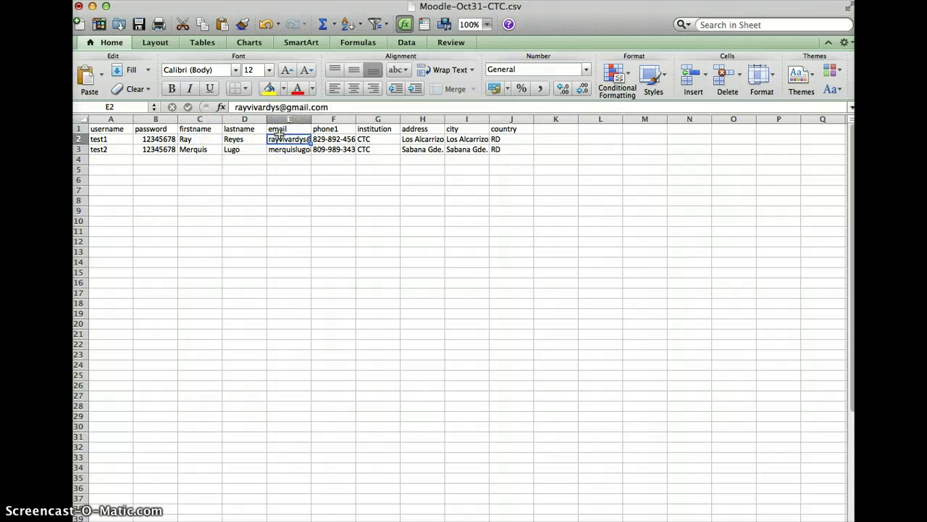
- Replace both usernames in A2 and A3 with new lowercase ctc-style usernames
{"action": "left_click", "coordinate": [109, 138]}
{"action": "type", "text": "CTC"}
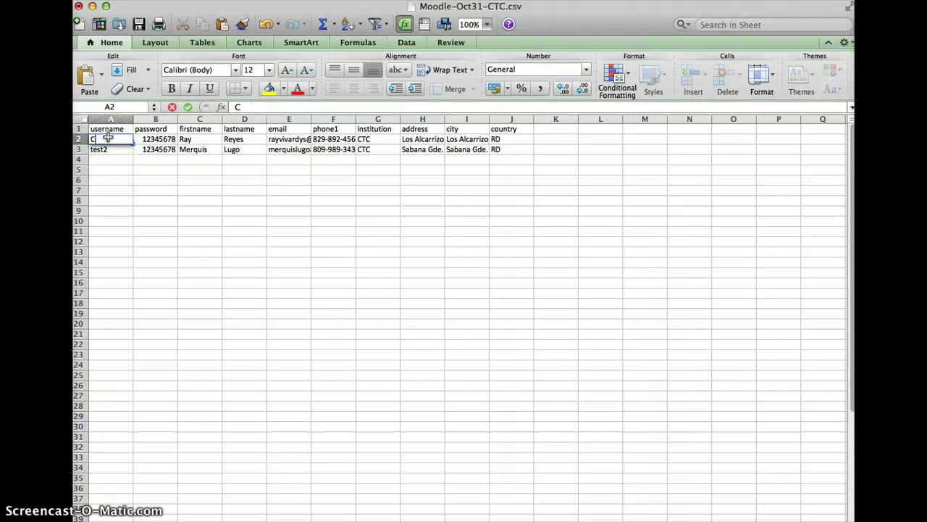
{"action": "key", "text": "BackSpace"}
{"action": "key", "text": "BackSpace"}
{"action": "type", "text": "tcmovil"}
{"action": "left_click", "coordinate": [99, 156]}
{"action": "left_click", "coordinate": [105, 149]}
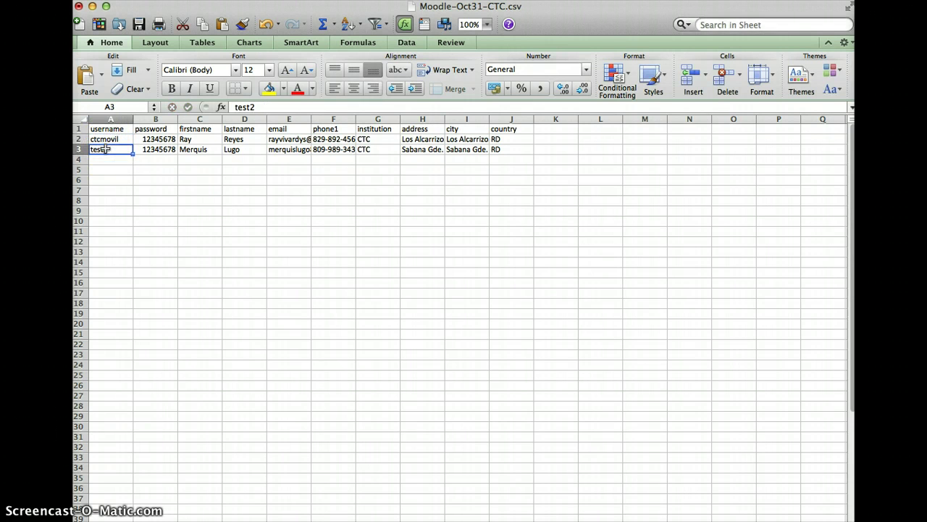
{"action": "type", "text": "ctc"}
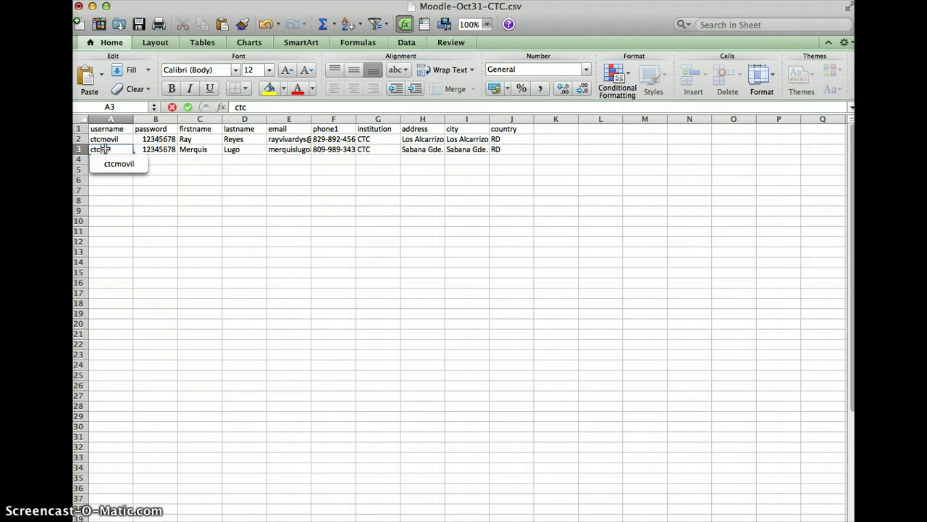
{"action": "type", "text": "distancia"}
- Enter new e-mail addresses for both users in E2 and E3, correcting E2's domain to gmail
{"action": "left_click", "coordinate": [199, 170]}
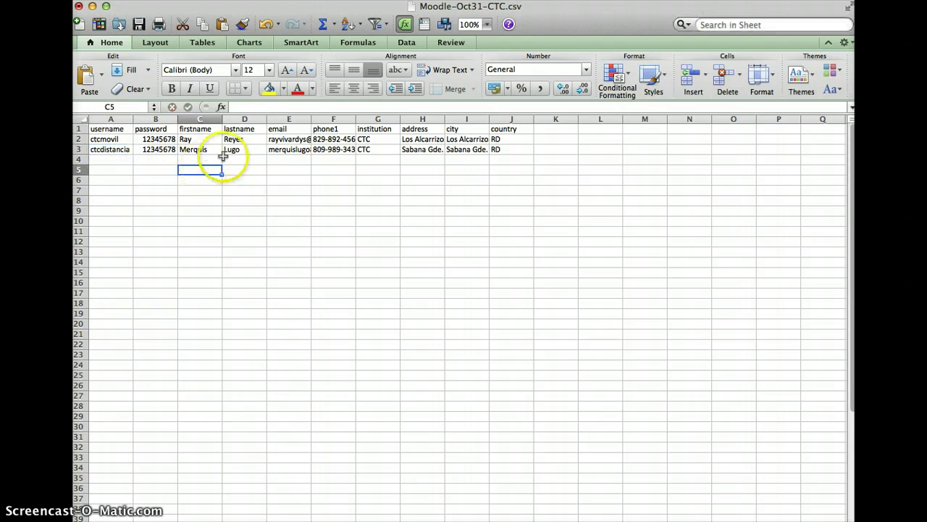
{"action": "left_click", "coordinate": [276, 139]}
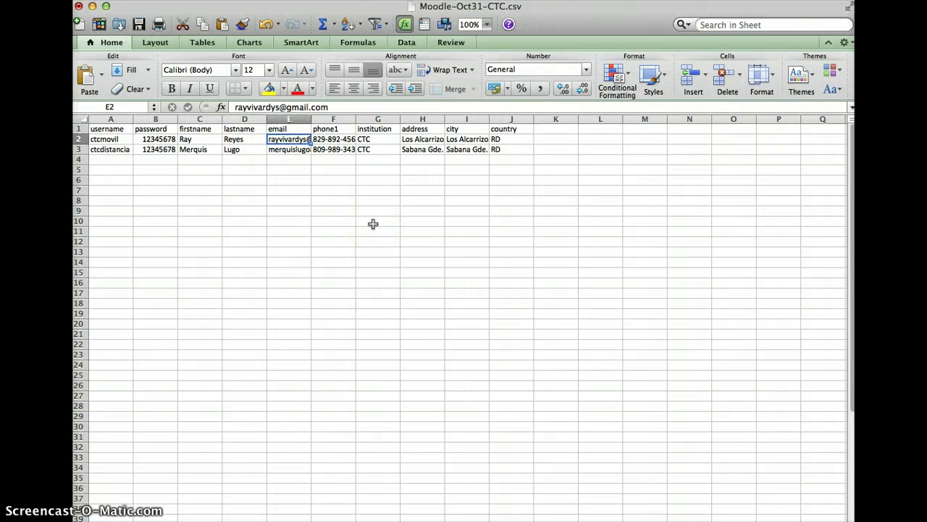
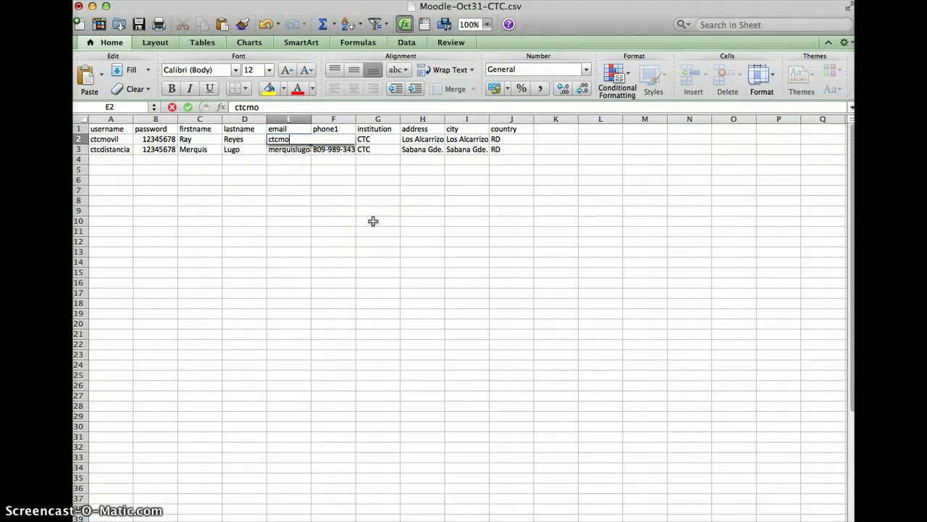
{"action": "left_click", "coordinate": [372, 221]}
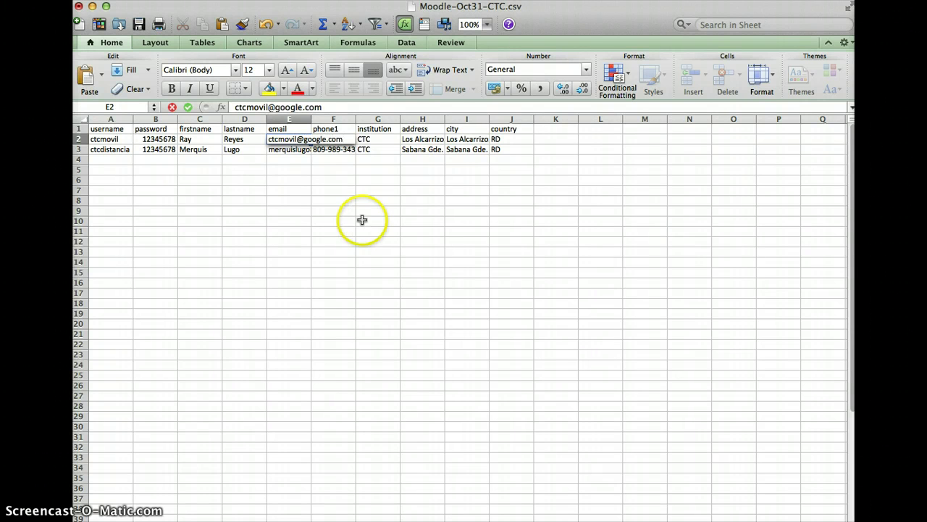
{"action": "left_click", "coordinate": [286, 152]}
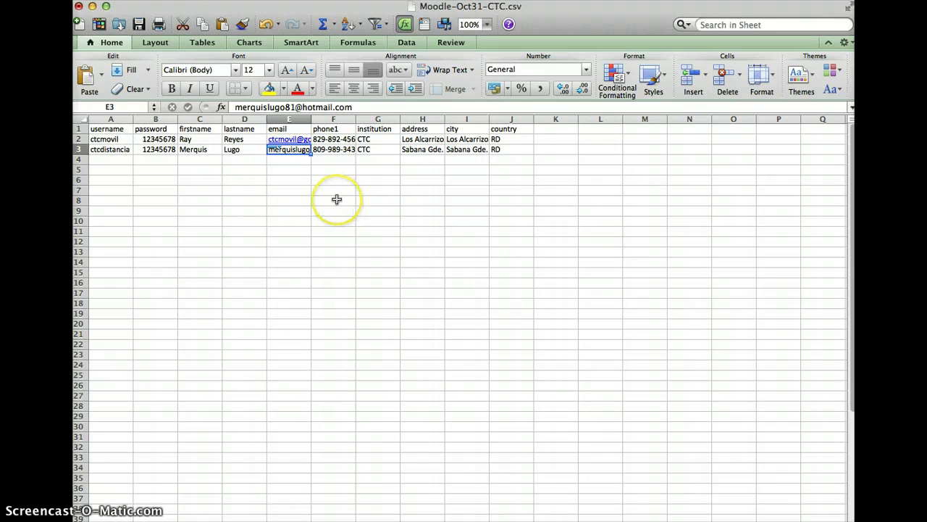
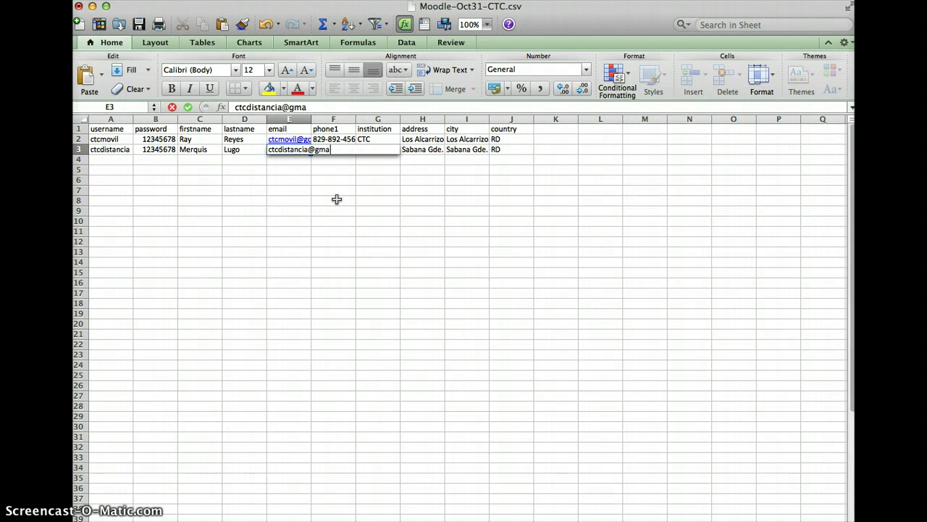
{"action": "key", "text": "Return"}
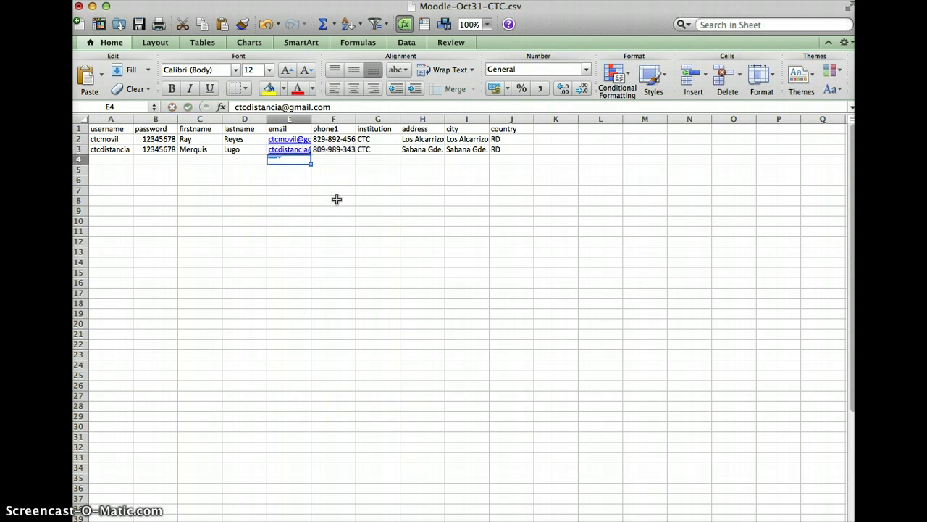
{"action": "left_click", "coordinate": [300, 166]}
{"action": "key", "text": "Up"}
{"action": "key", "text": "Up"}
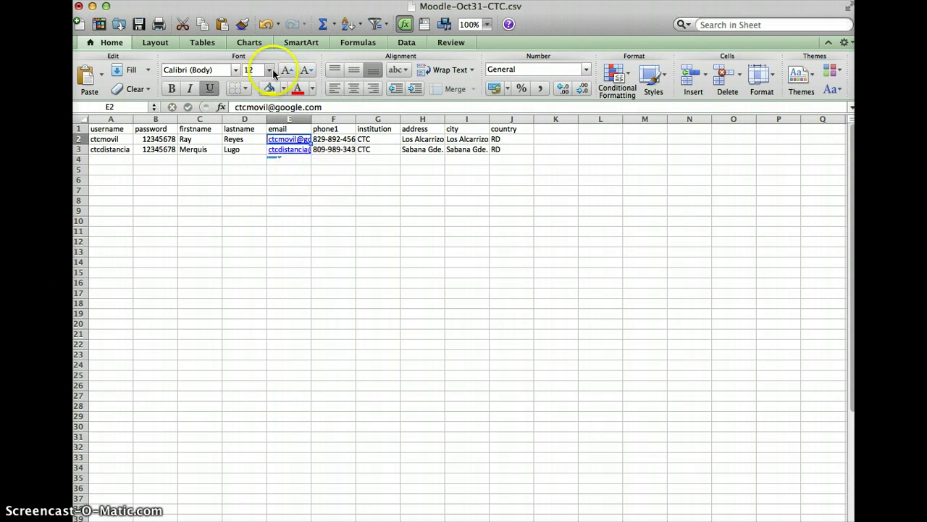
{"action": "left_click", "coordinate": [296, 107]}
{"action": "double_click", "coordinate": [295, 106]}
{"action": "type", "text": "gmail"}
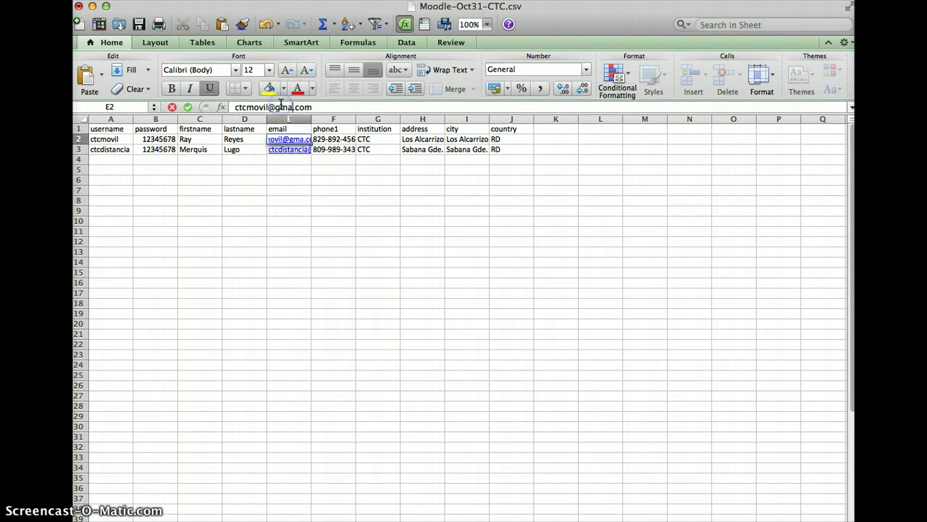
{"action": "left_click", "coordinate": [371, 272]}
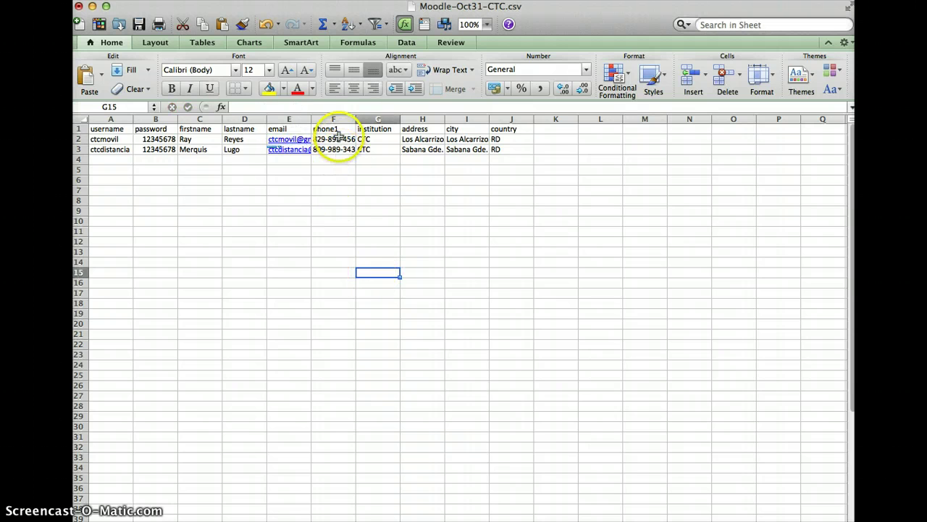
- Enter a phone number in F2 and copy it into F3 for the second user
{"action": "left_click", "coordinate": [335, 138]}
{"action": "type", "text": "555-"}
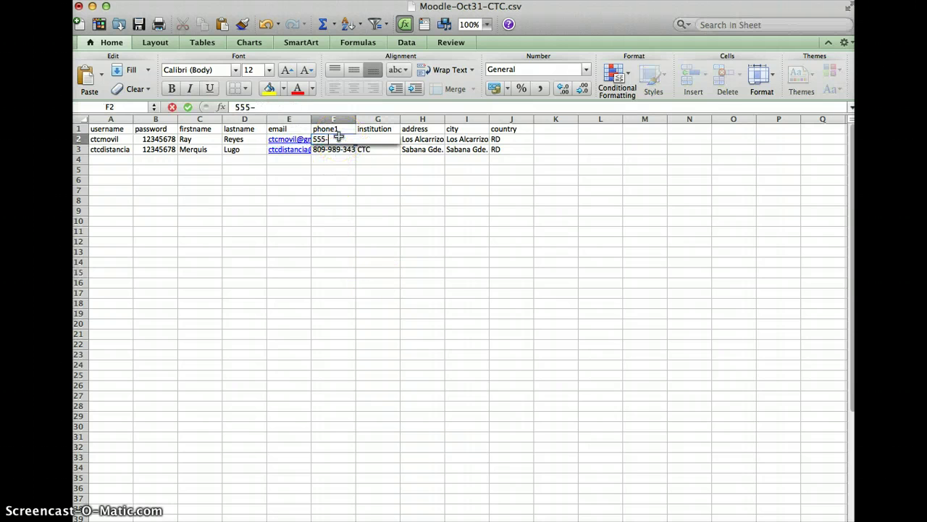
{"action": "type", "text": "555-5555"}
{"action": "left_click", "coordinate": [338, 150]}
{"action": "left_click", "coordinate": [335, 139]}
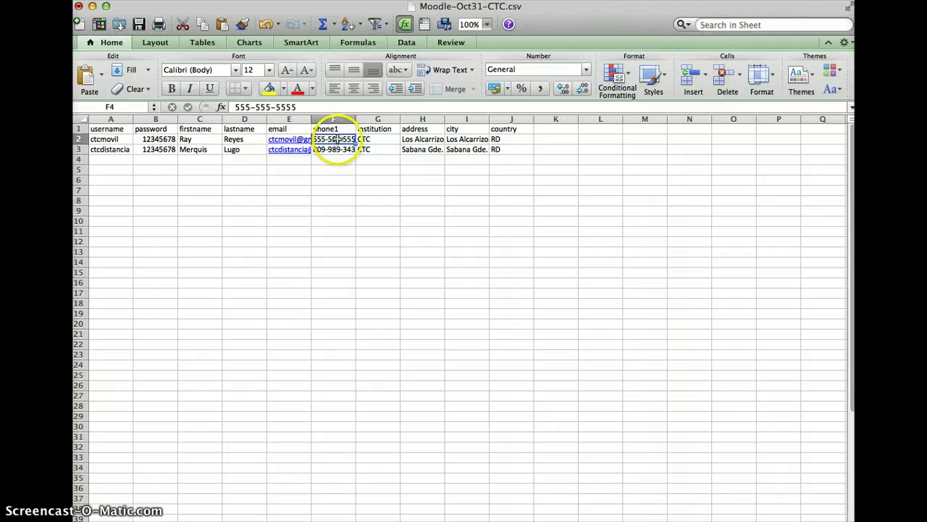
{"action": "key", "text": "super+c"}
{"action": "left_click", "coordinate": [333, 149]}
{"action": "key", "text": "super+v"}
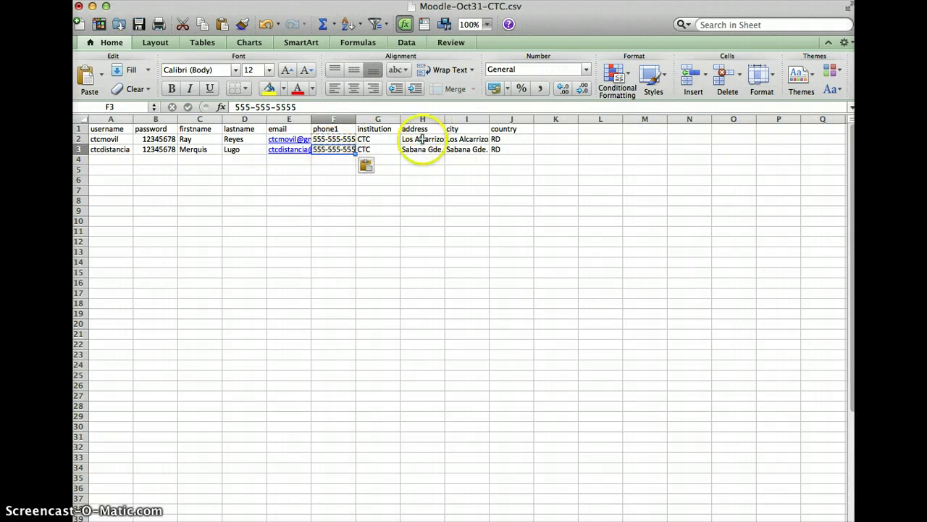
- Set both users' address to 'El internet' in H2 and H3
{"action": "left_click", "coordinate": [422, 148]}
{"action": "left_click", "coordinate": [421, 139]}
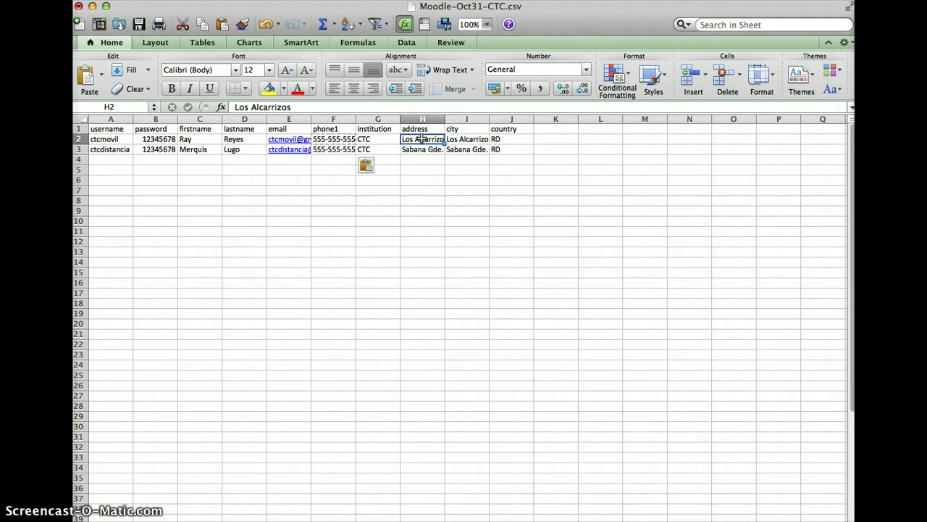
{"action": "type", "text": "El inter"}
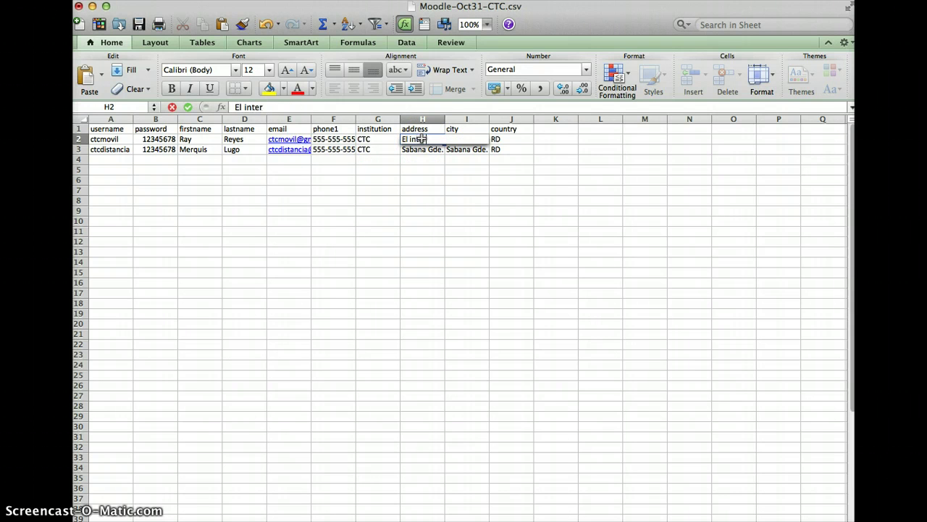
{"action": "type", "text": "net"}
{"action": "left_click", "coordinate": [422, 150]}
{"action": "left_click", "coordinate": [421, 139]}
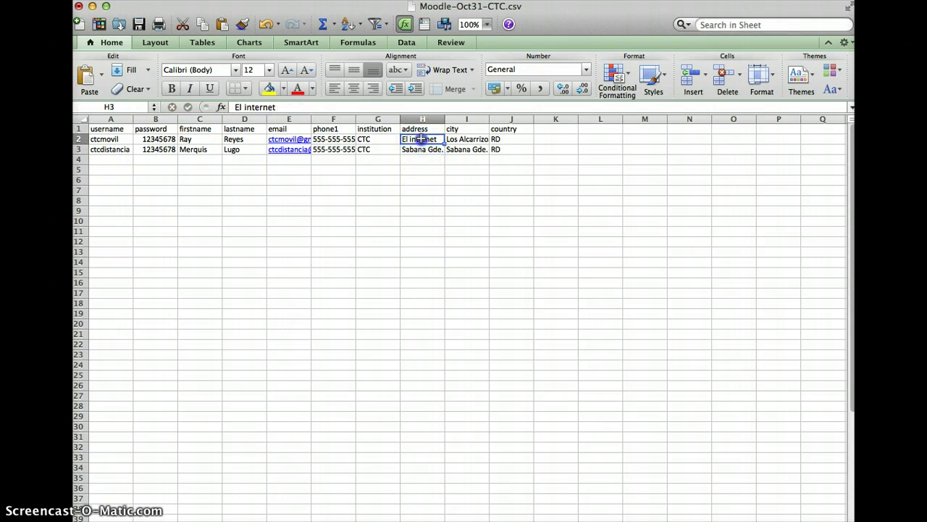
{"action": "key", "text": "super+c"}
{"action": "left_click", "coordinate": [422, 151]}
{"action": "key", "text": "super+v"}
{"action": "left_click", "coordinate": [422, 178]}
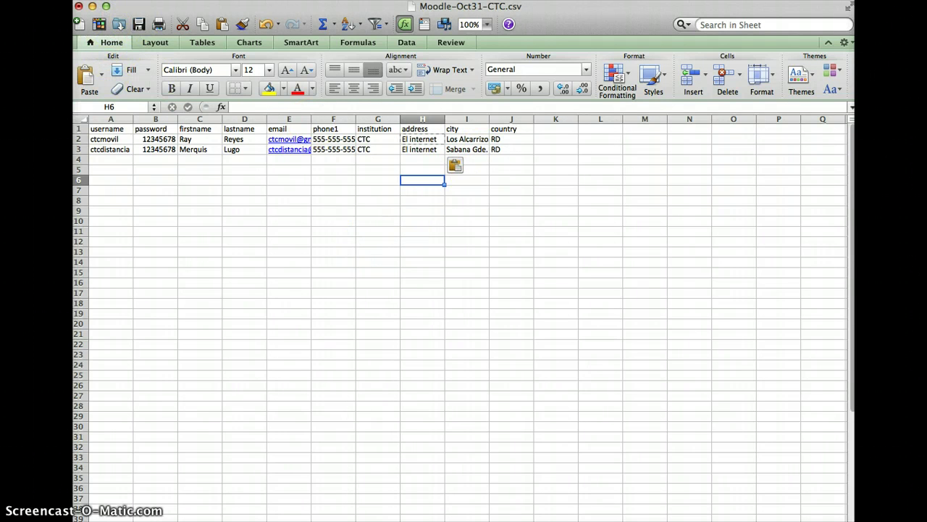
{"action": "left_click", "coordinate": [90, 0]}
- Save a copy named Moodle-Falsa-CTC.csv in CSV format, accepting the format warning
{"action": "left_click", "coordinate": [96, 78]}
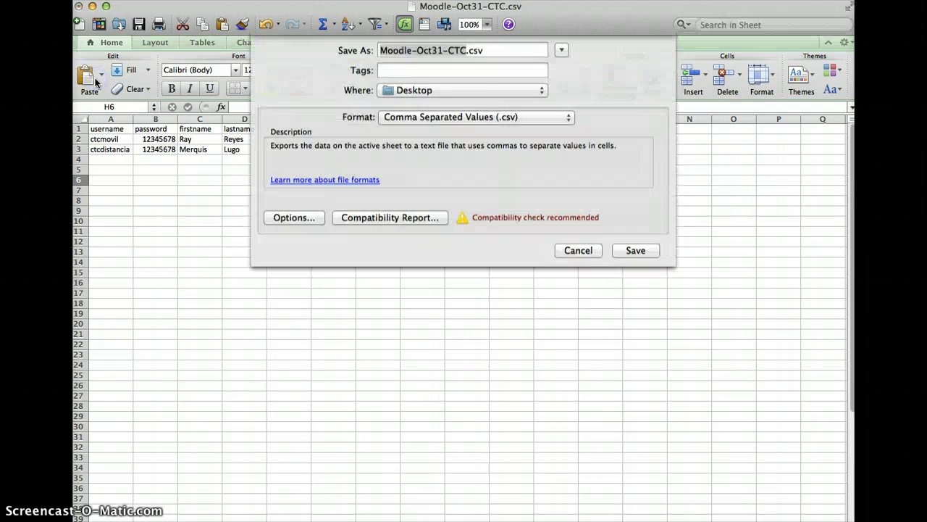
{"action": "left_click", "coordinate": [451, 60]}
{"action": "left_click", "coordinate": [418, 60]}
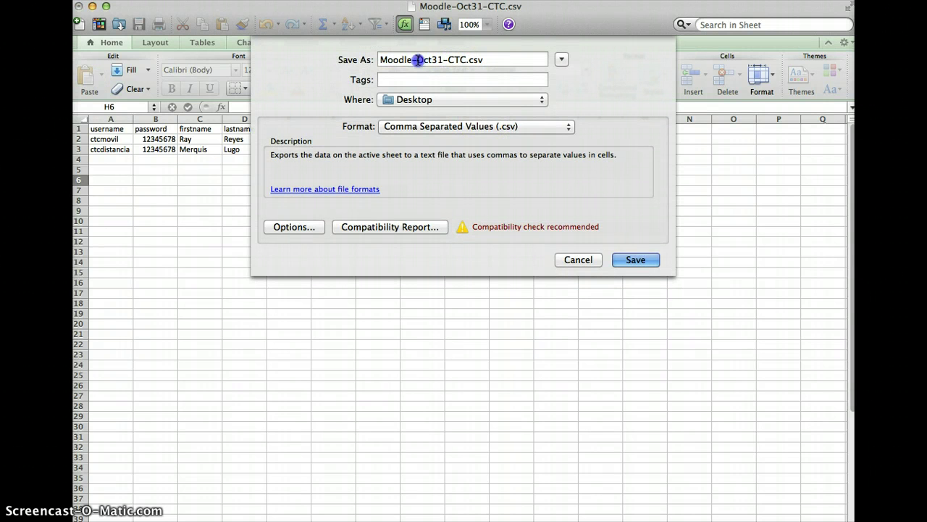
{"action": "left_click_drag", "start_coordinate": [418, 60], "coordinate": [450, 60]}
{"action": "type", "text": "Falsa"}
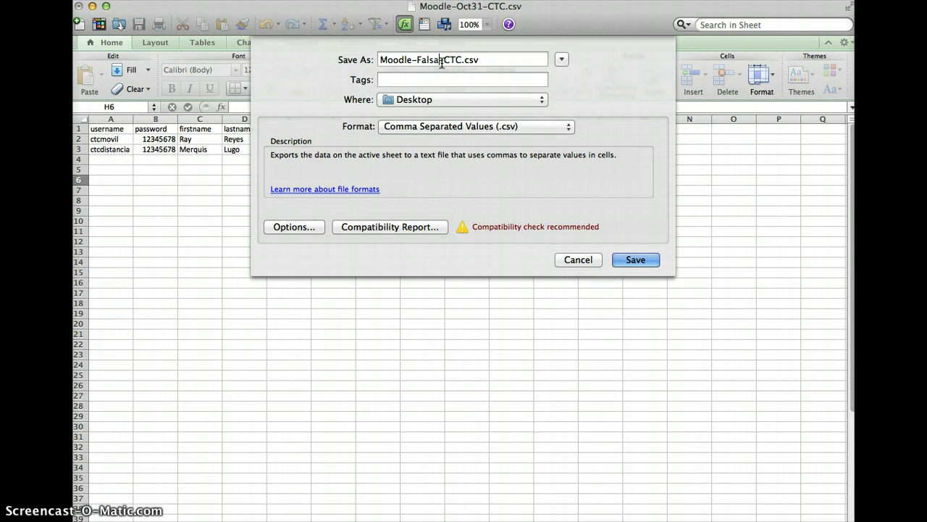
{"action": "left_click", "coordinate": [653, 257]}
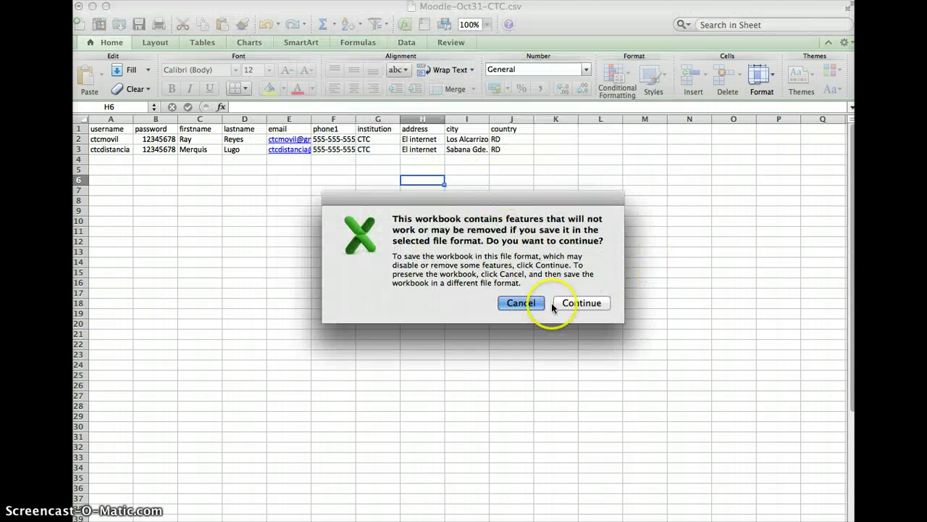
{"action": "left_click", "coordinate": [573, 303]}
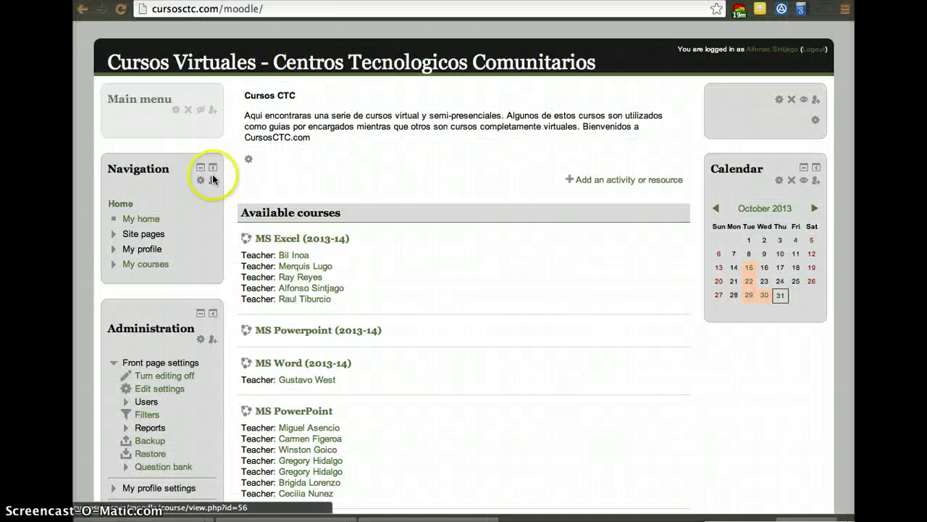
- Go through Site administration > Users > Accounts to the Upload users page
{"action": "scroll", "coordinate": [193, 352], "scroll_direction": "down", "scroll_amount": 3}
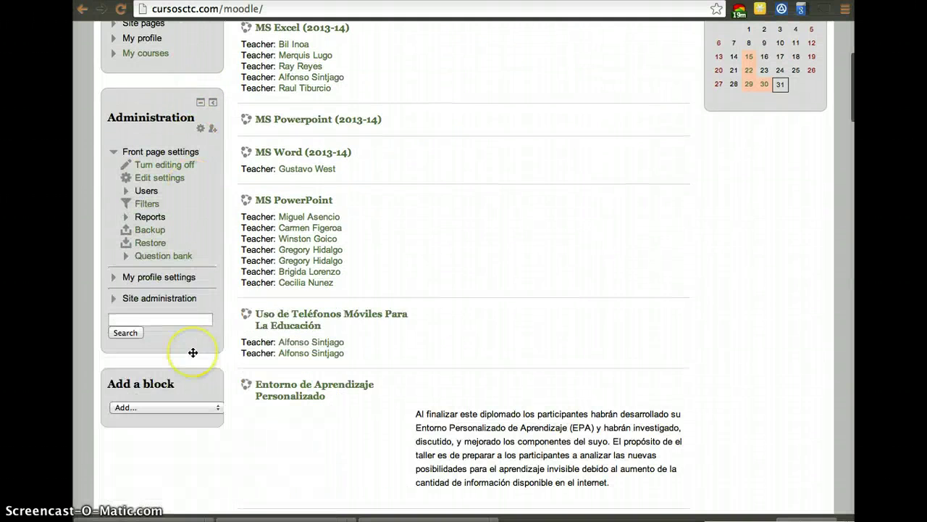
{"action": "left_click", "coordinate": [113, 303]}
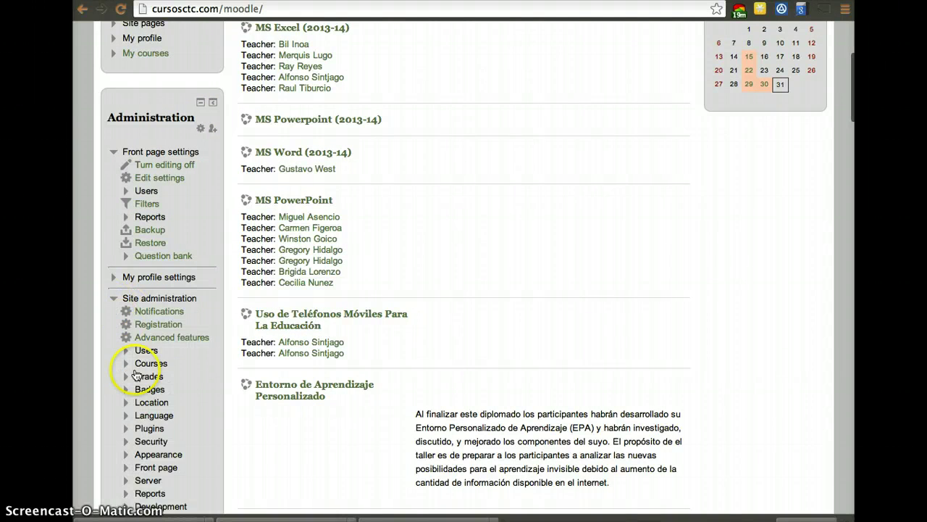
{"action": "scroll", "coordinate": [123, 326], "scroll_direction": "down", "scroll_amount": 1}
{"action": "left_click", "coordinate": [126, 321]}
{"action": "scroll", "coordinate": [124, 308], "scroll_direction": "down", "scroll_amount": 1}
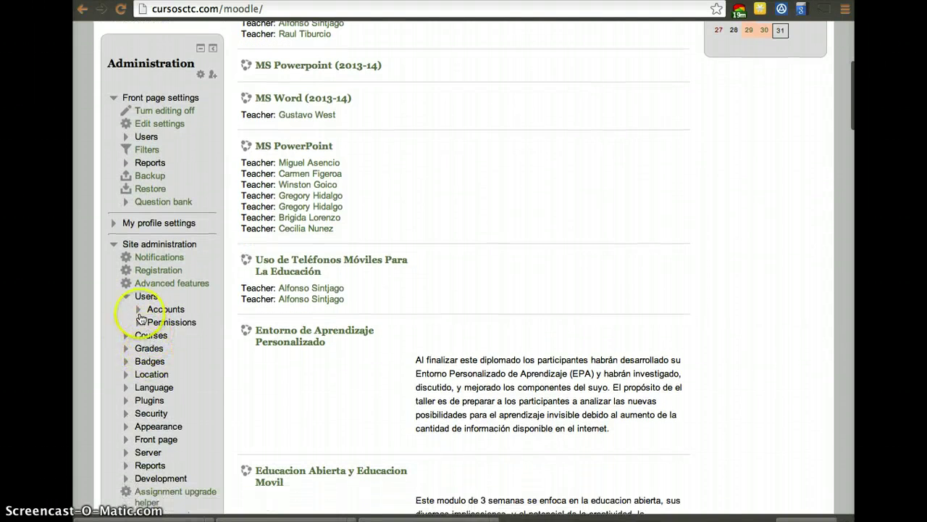
{"action": "left_click", "coordinate": [145, 309]}
{"action": "scroll", "coordinate": [149, 373], "scroll_direction": "down", "scroll_amount": 3}
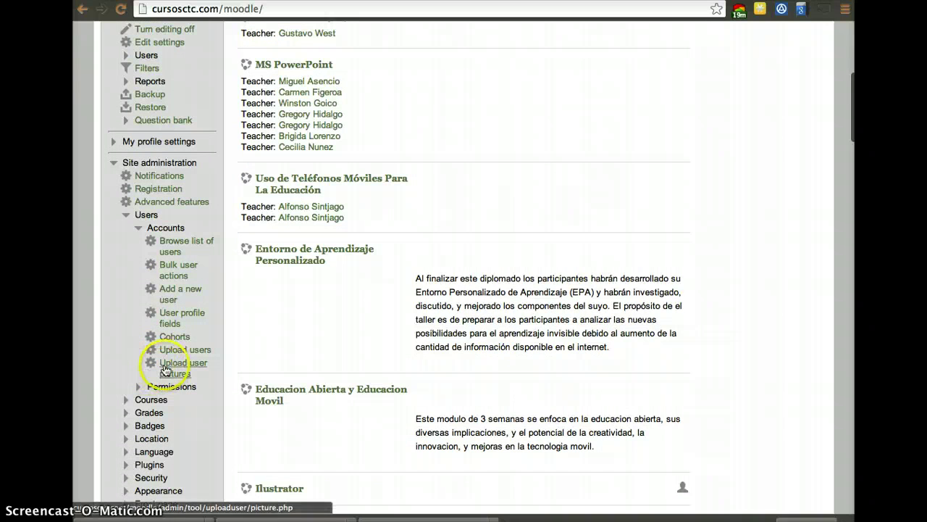
{"action": "left_click", "coordinate": [168, 355]}
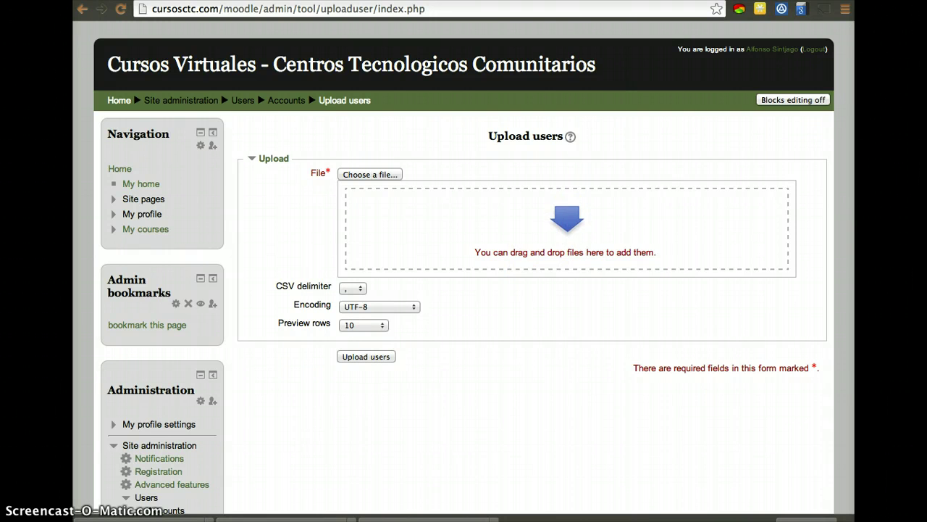
- Drop Moodle-Falsa-CTC.csv into the file area and upload it to preview both users
{"action": "left_click_drag", "start_coordinate": [891, 144], "coordinate": [572, 217]}
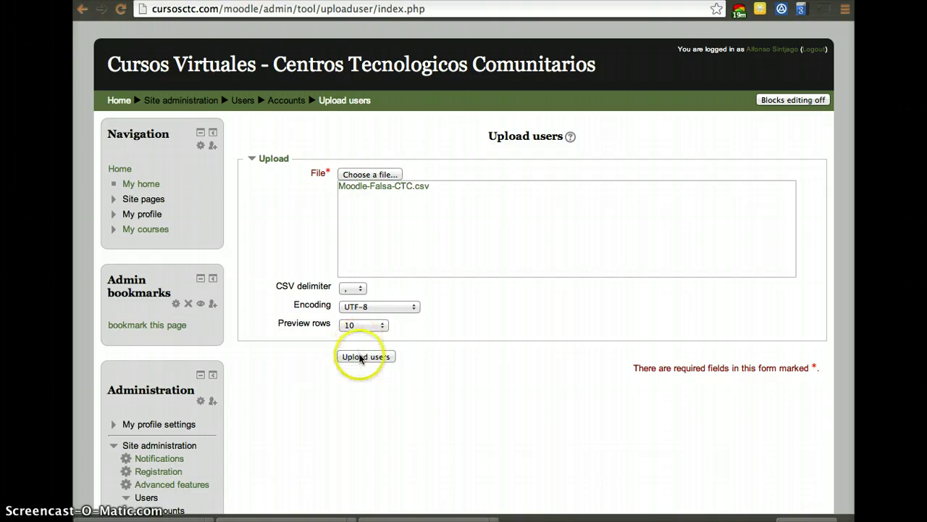
{"action": "left_click", "coordinate": [361, 358]}
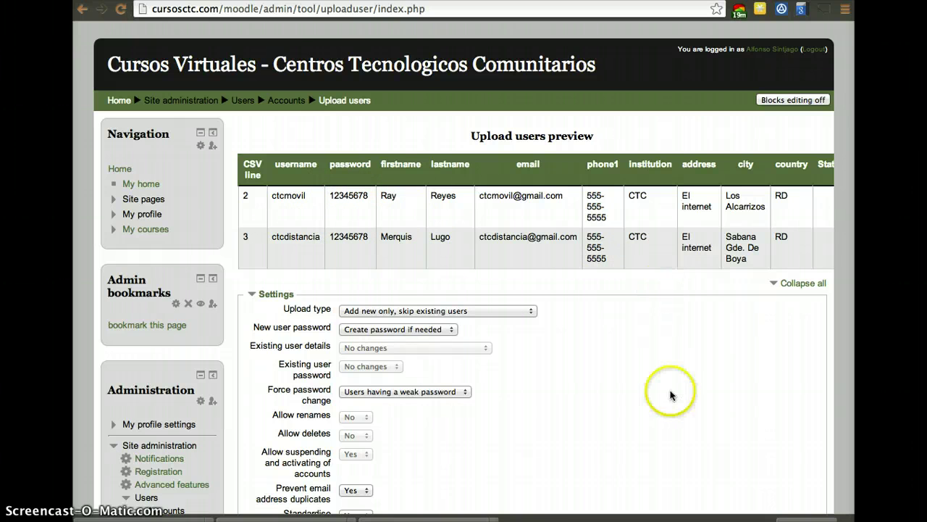
- Review the upload preview settings and submit, which ends on a 'No data received' error
{"action": "scroll", "coordinate": [670, 395], "scroll_direction": "down", "scroll_amount": 4}
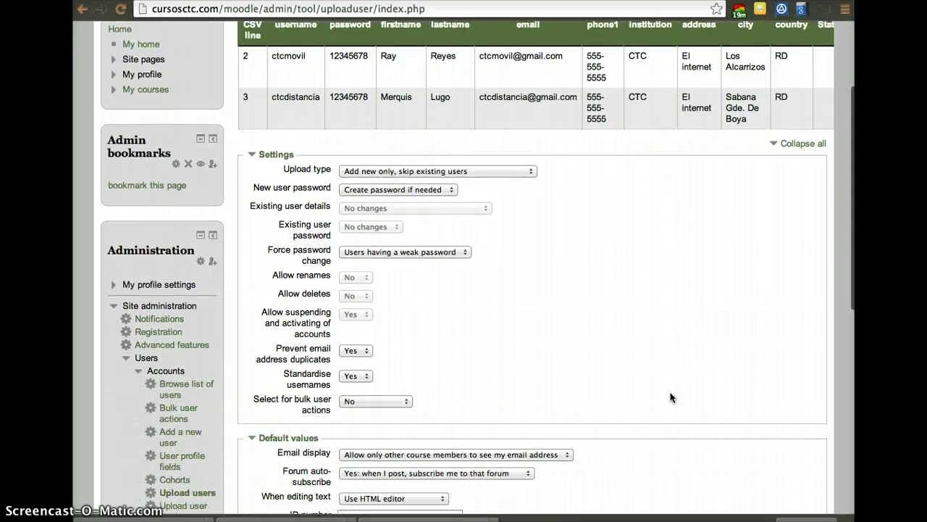
{"action": "scroll", "coordinate": [670, 397], "scroll_direction": "up", "scroll_amount": 1}
{"action": "scroll", "coordinate": [670, 397], "scroll_direction": "down", "scroll_amount": 1}
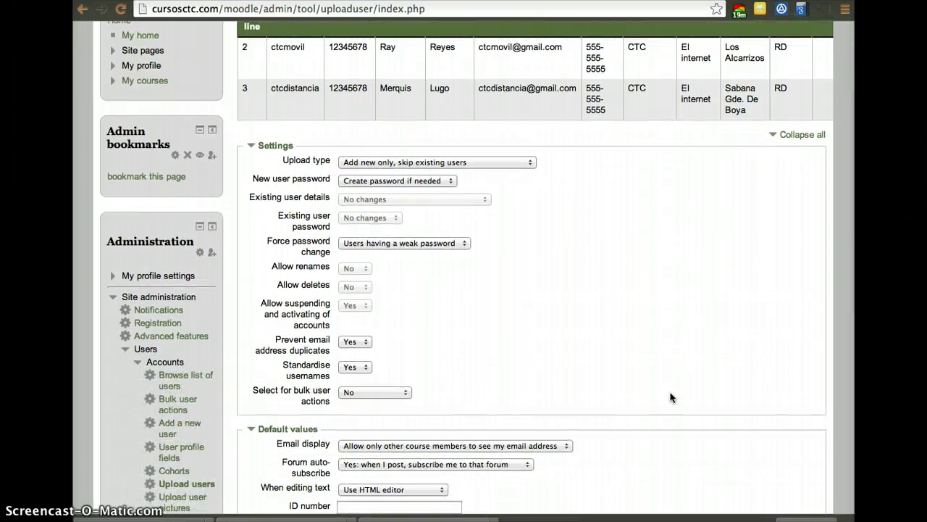
{"action": "left_click", "coordinate": [415, 158]}
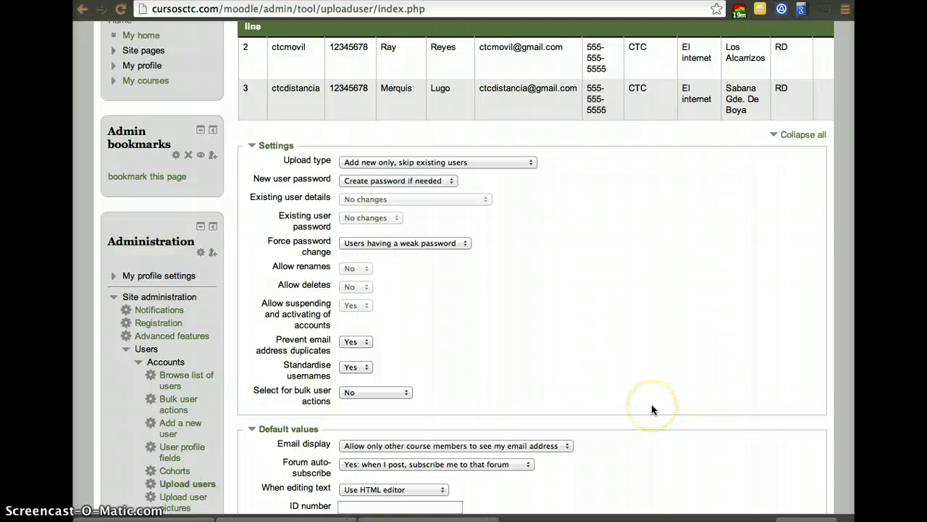
{"action": "scroll", "coordinate": [651, 409], "scroll_direction": "down", "scroll_amount": 5}
{"action": "scroll", "coordinate": [651, 409], "scroll_direction": "up", "scroll_amount": 7}
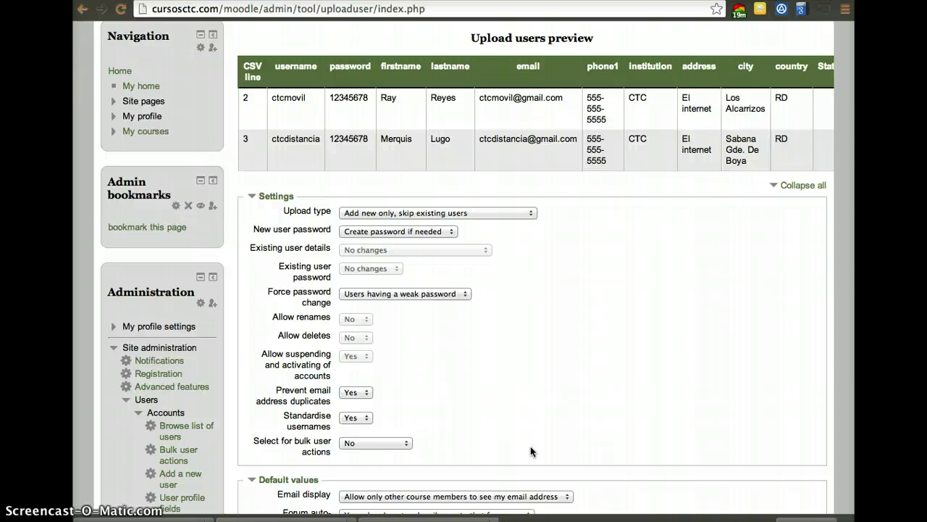
{"action": "scroll", "coordinate": [531, 450], "scroll_direction": "down", "scroll_amount": 5}
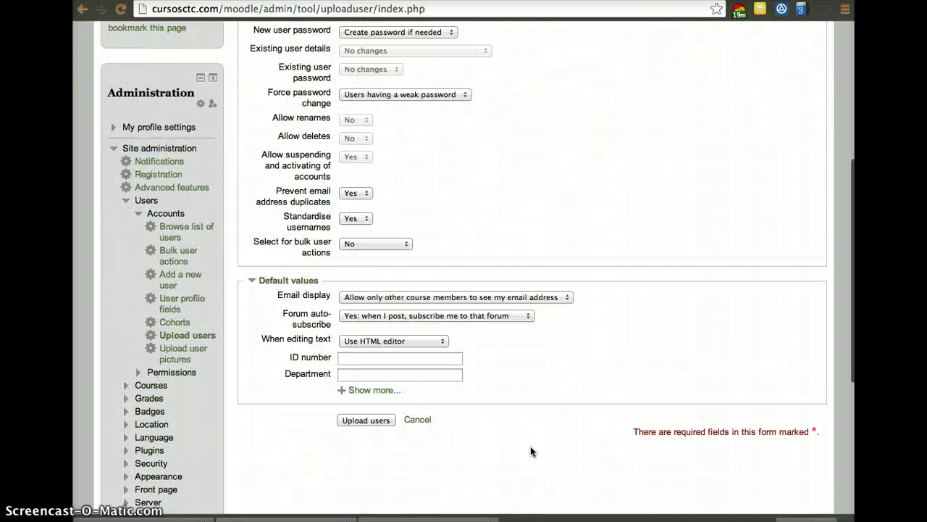
{"action": "left_click", "coordinate": [379, 420]}
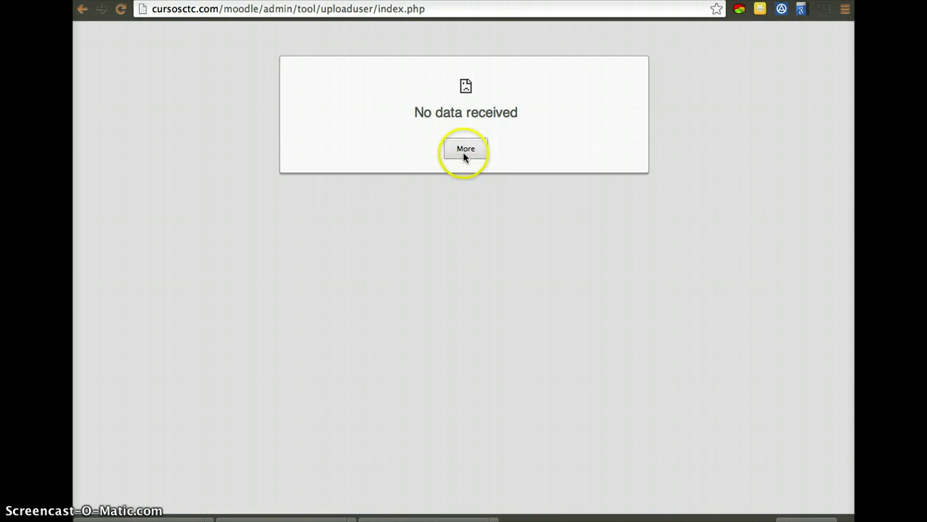
- Reload the page, re-upload Moodle-Falsa-CTC.csv and submit, creating two users with 0 errors
{"action": "left_click", "coordinate": [121, 10]}
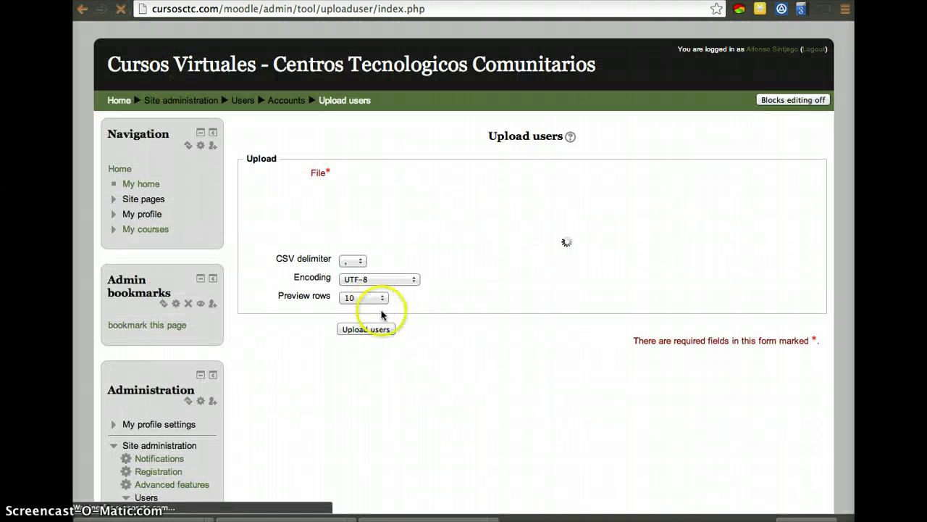
{"action": "left_click_drag", "start_coordinate": [924, 239], "coordinate": [656, 217]}
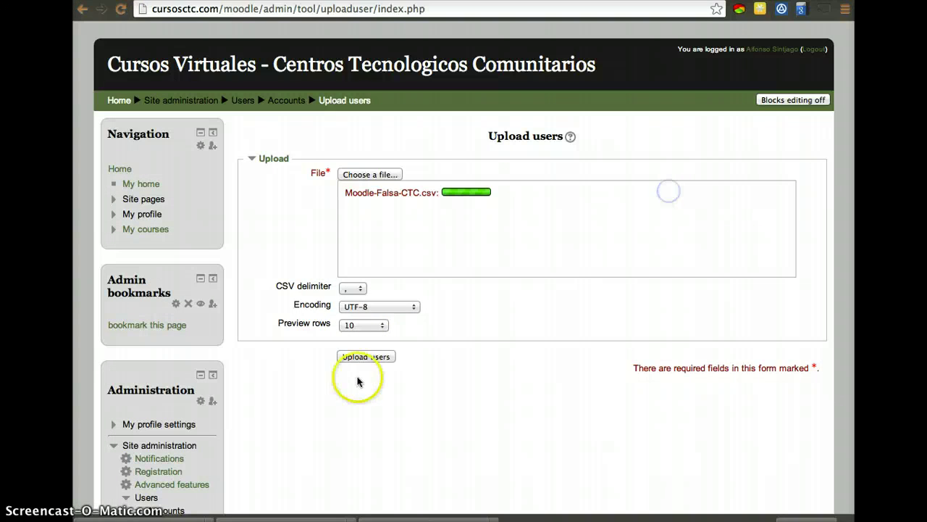
{"action": "left_click", "coordinate": [357, 367]}
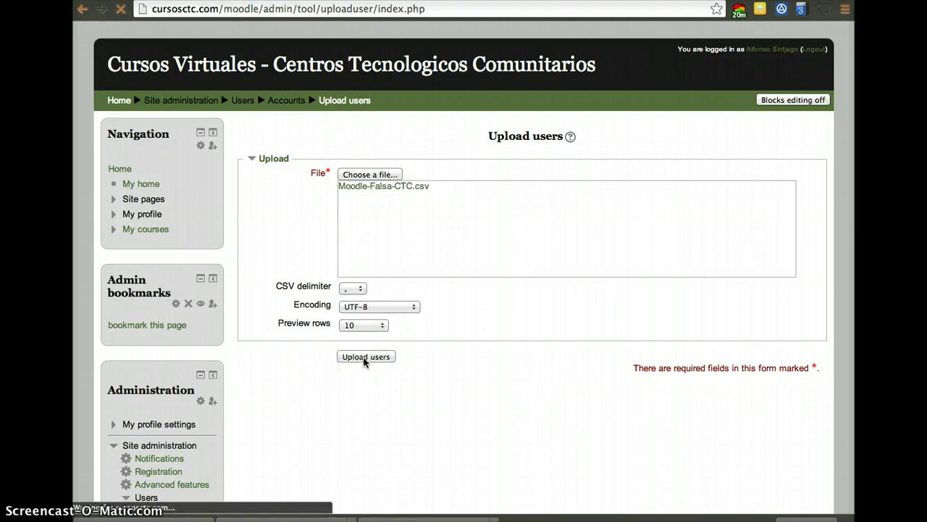
{"action": "scroll", "coordinate": [429, 393], "scroll_direction": "down", "scroll_amount": 7}
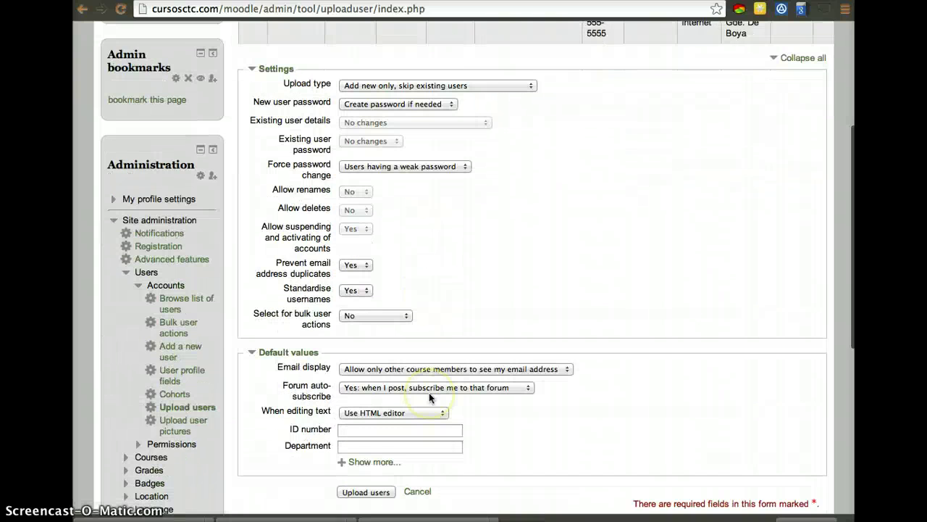
{"action": "left_click", "coordinate": [363, 199]}
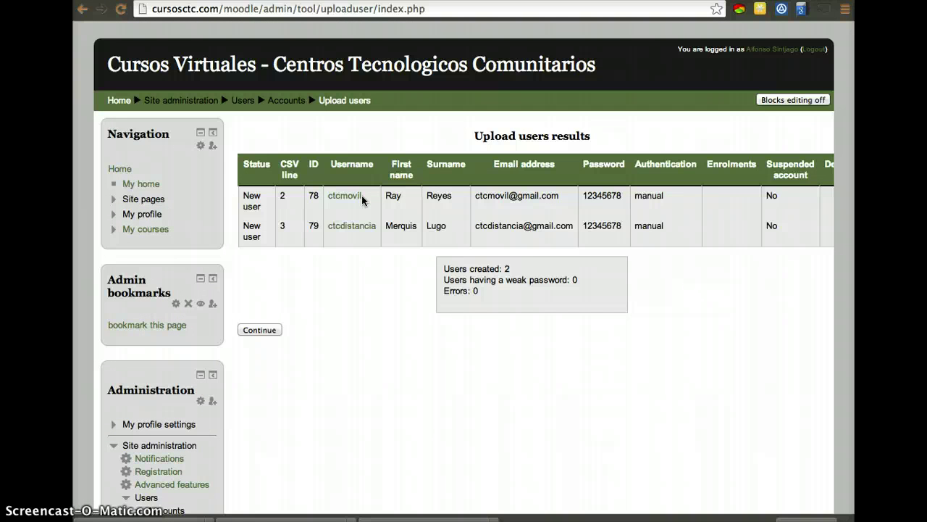
- Continue from the results page (Users created: 2) back to the empty Upload users form
{"action": "left_click", "coordinate": [260, 330]}
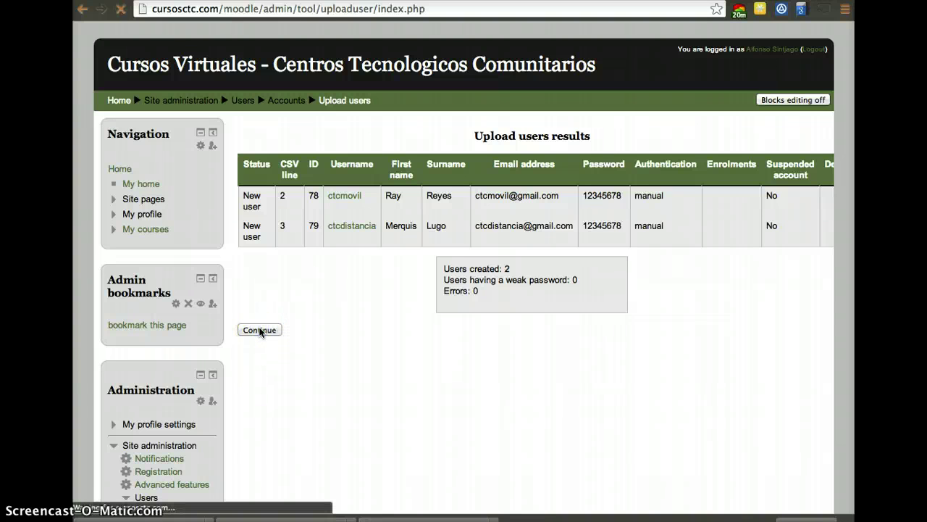
{"action": "scroll", "coordinate": [301, 383], "scroll_direction": "down", "scroll_amount": 5}
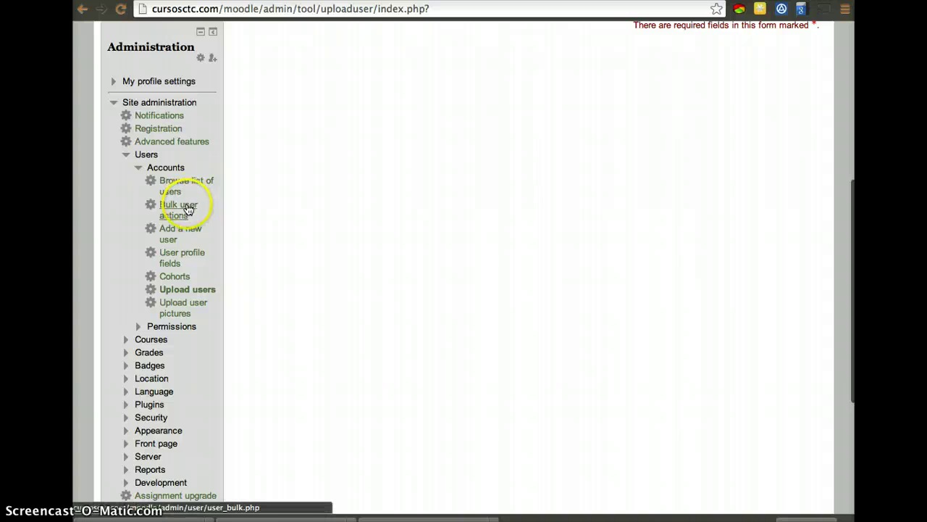
{"action": "scroll", "coordinate": [187, 208], "scroll_direction": "up", "scroll_amount": 5}
{"action": "scroll", "coordinate": [186, 207], "scroll_direction": "down", "scroll_amount": 2}
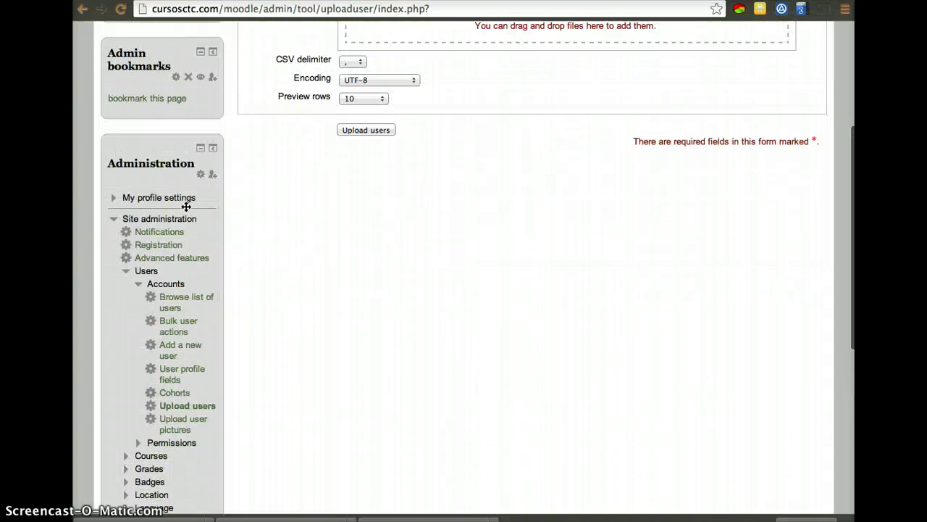